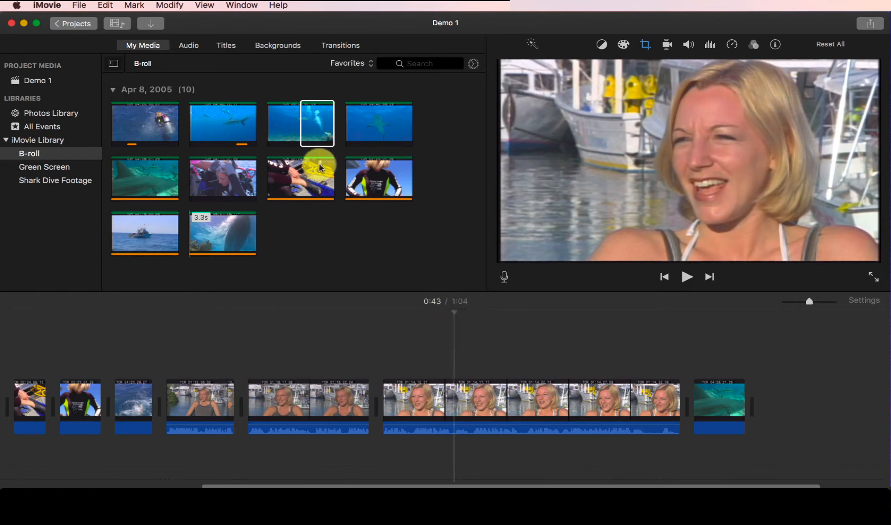
Add the selected shark-and-diver B-roll range as a cutaway over the longest interview clip at 0:43, trimmed to 5.3 s, and play it back
left_click(308, 122)
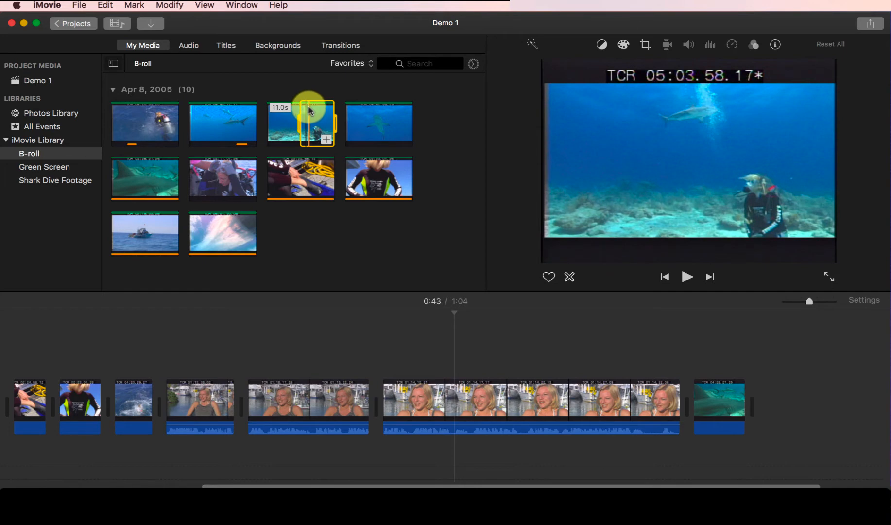
left_click_drag(309, 111, 452, 336)
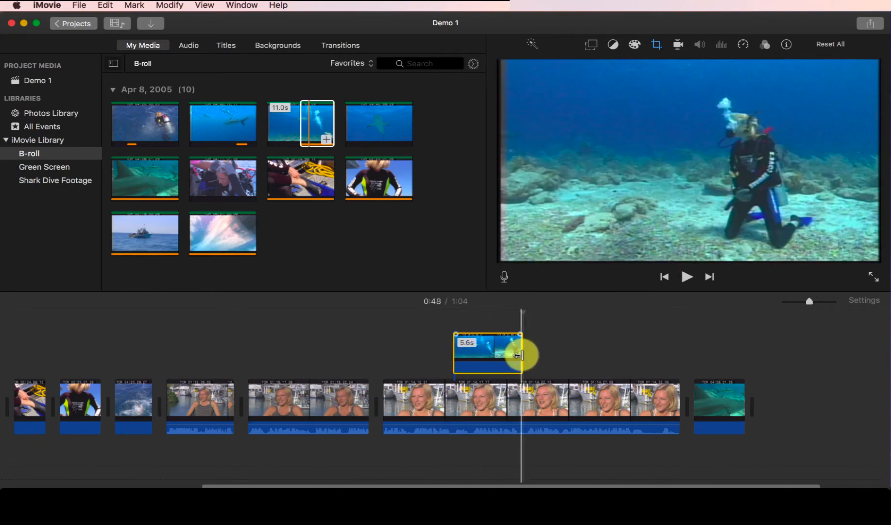
left_click_drag(522, 355, 519, 355)
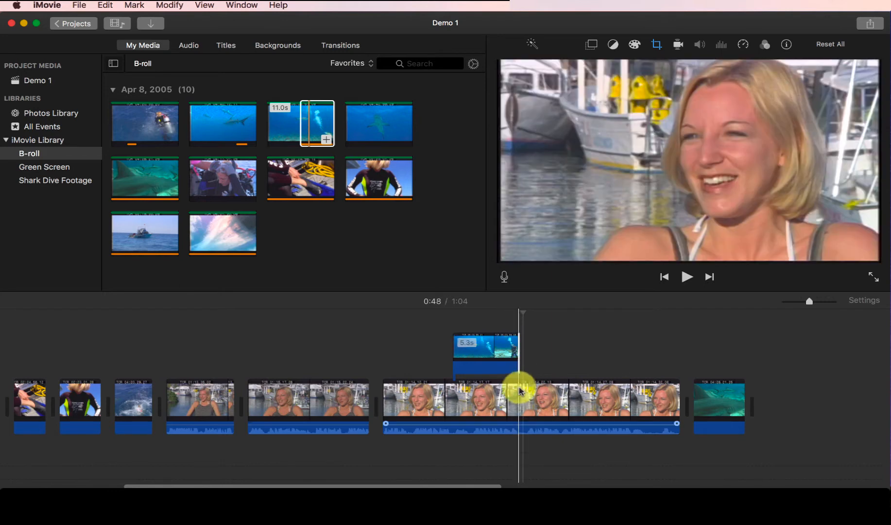
left_click(419, 330)
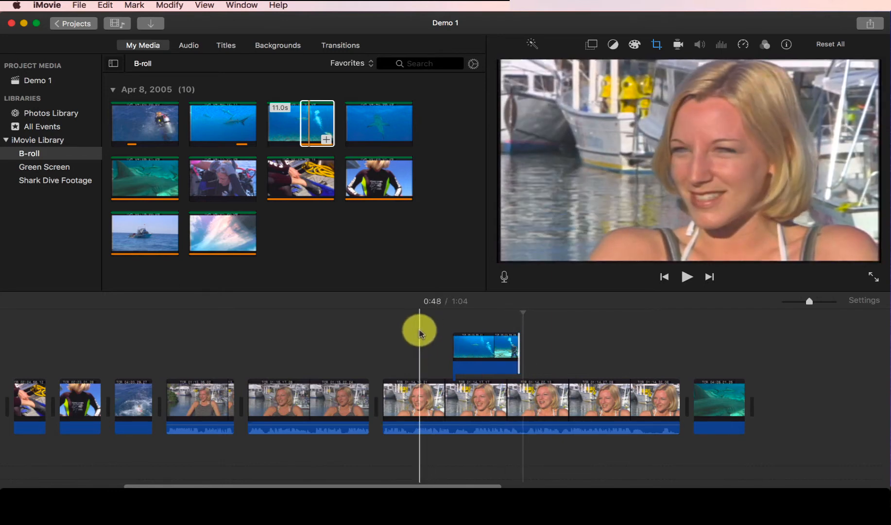
key("space")
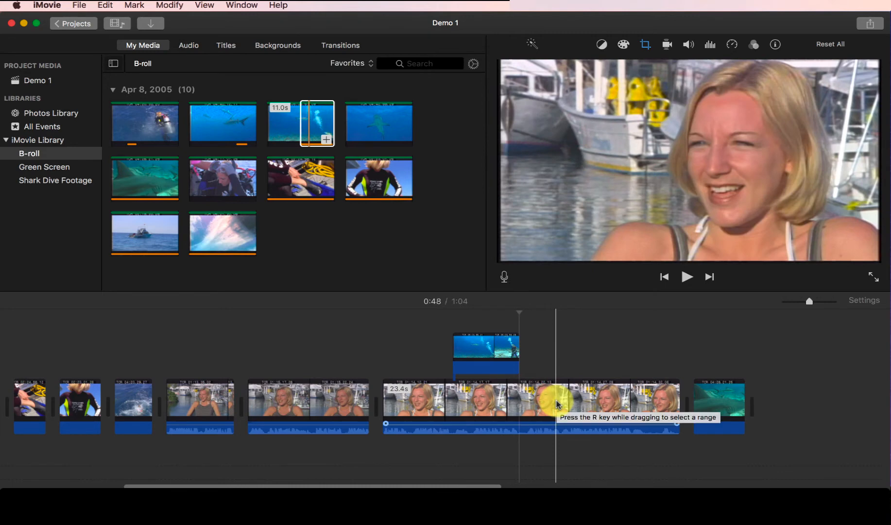
Lower the diver cutaway's opacity to about half in its video overlay settings and play the blended section
left_click(479, 346)
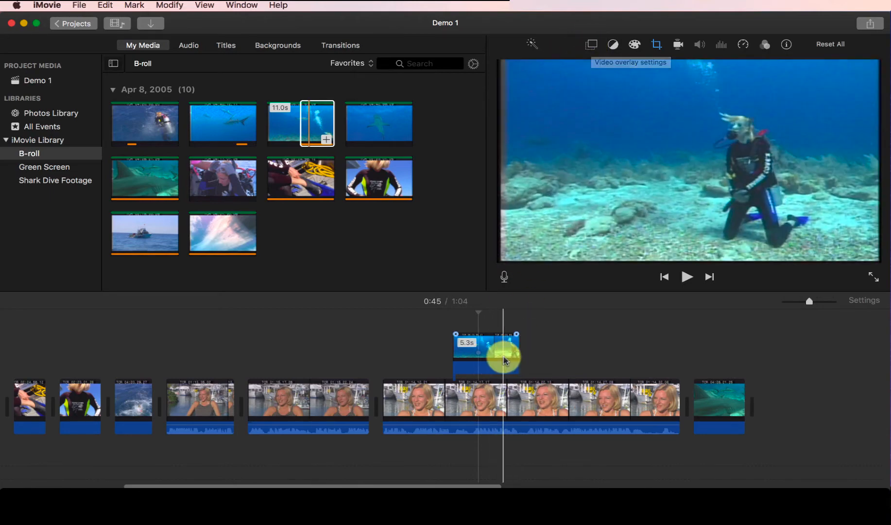
left_click(503, 358)
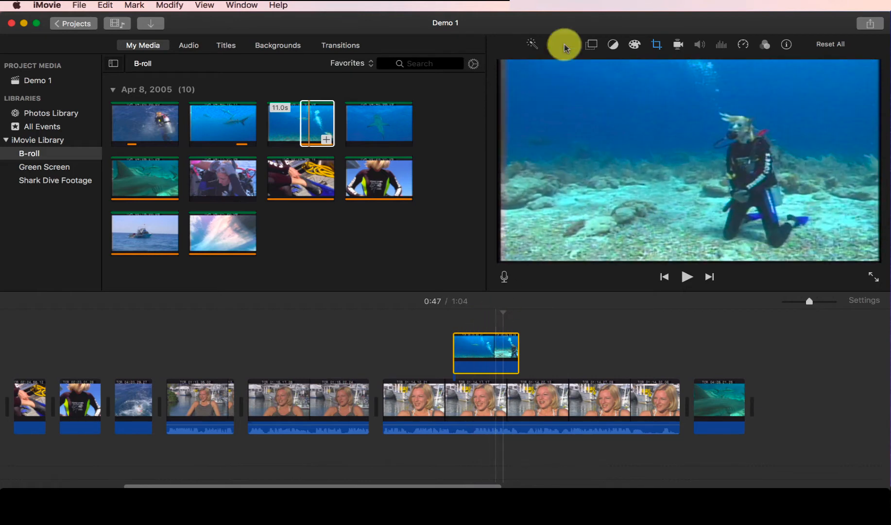
left_click(592, 47)
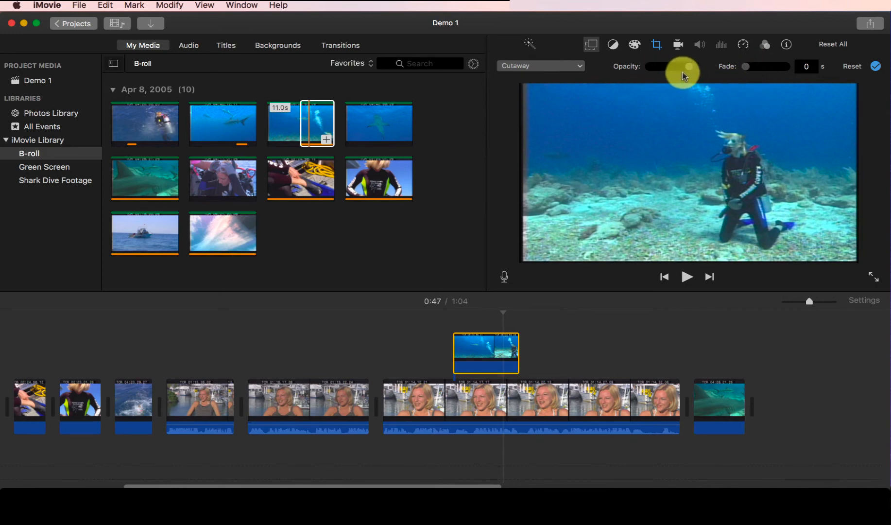
left_click_drag(682, 73, 663, 72)
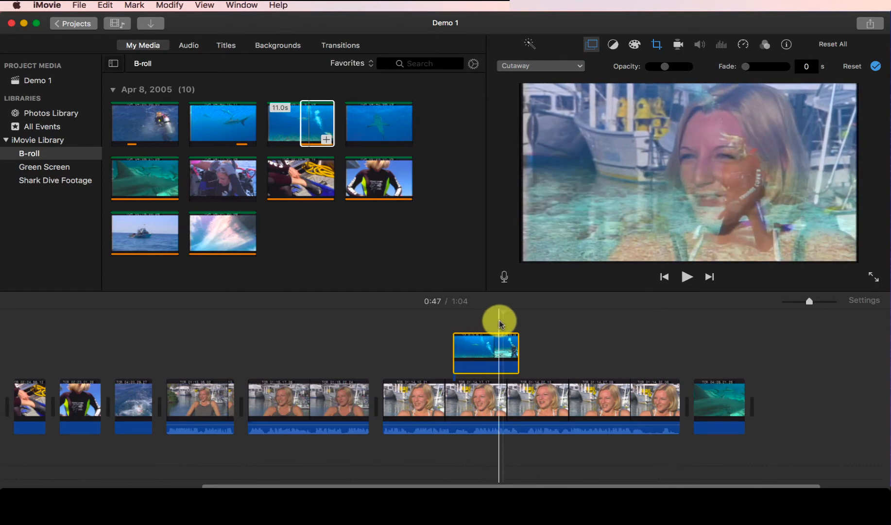
left_click(451, 328)
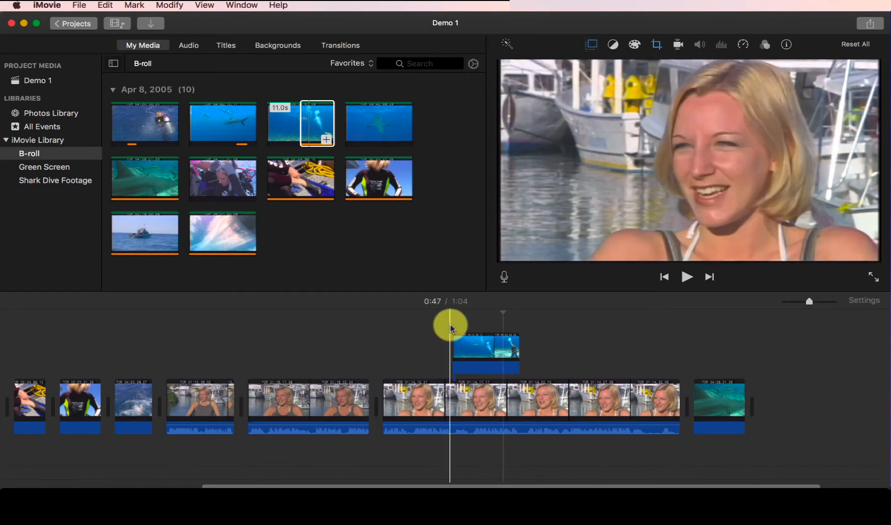
key("space")
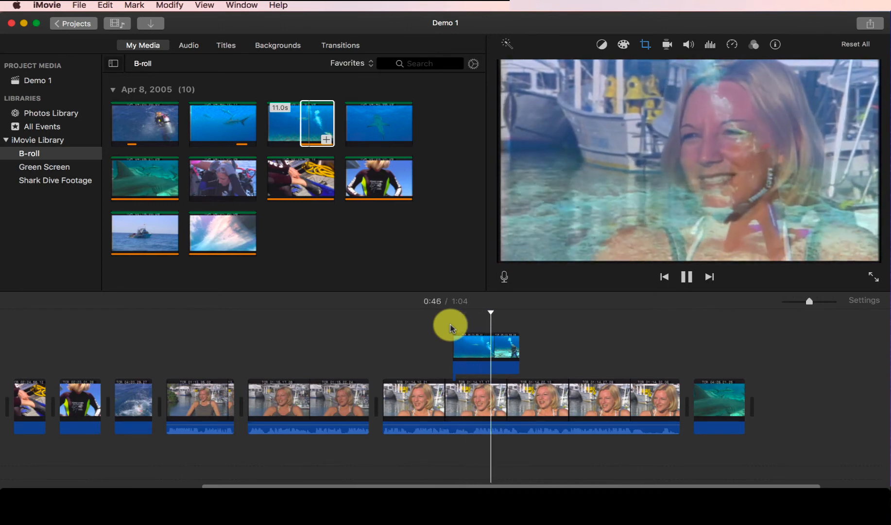
key("space")
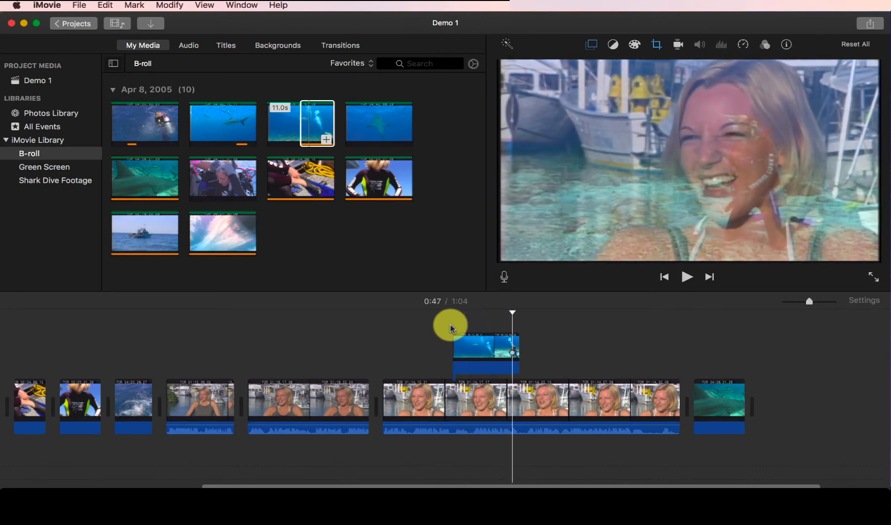
Restore the diver cutaway to full opacity, set its fade to 1 s, and play the section from 0:42
left_click(493, 315)
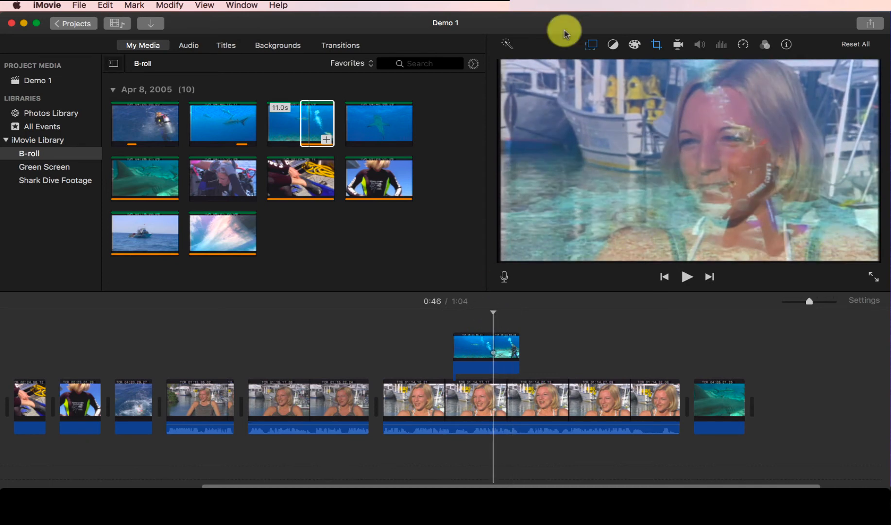
left_click(592, 46)
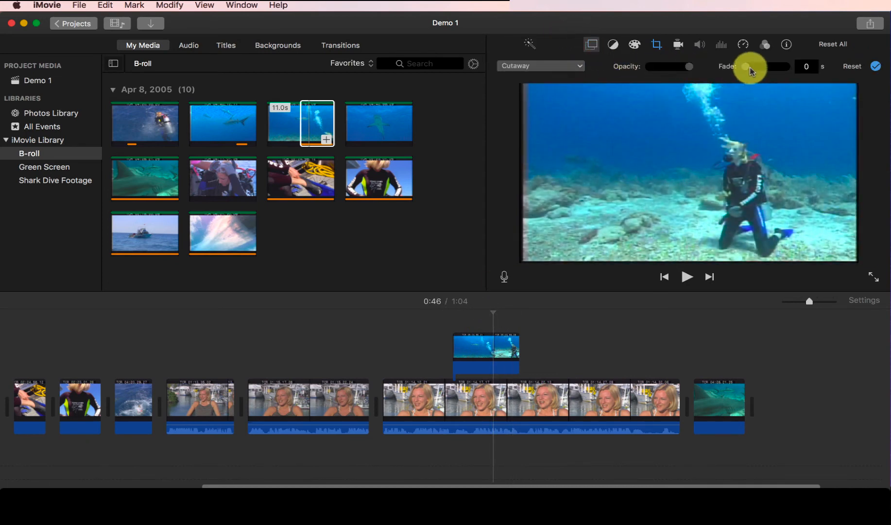
left_click_drag(754, 68, 765, 67)
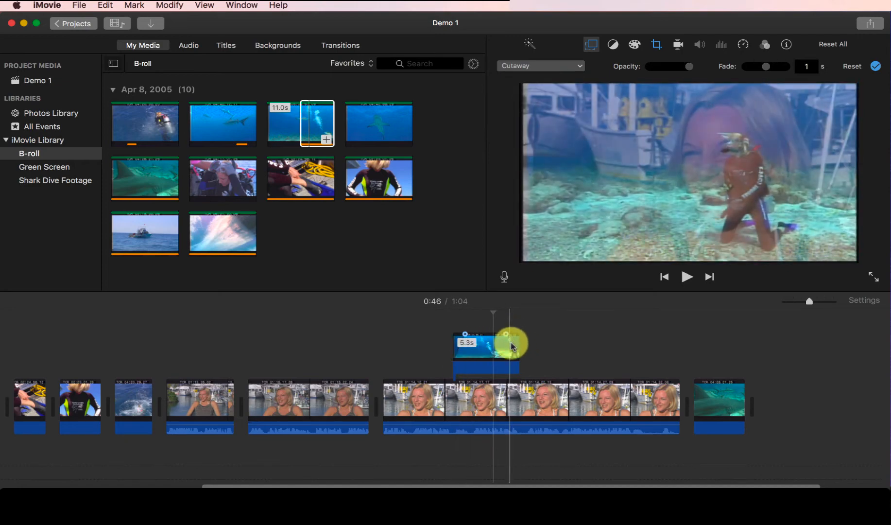
left_click(446, 333)
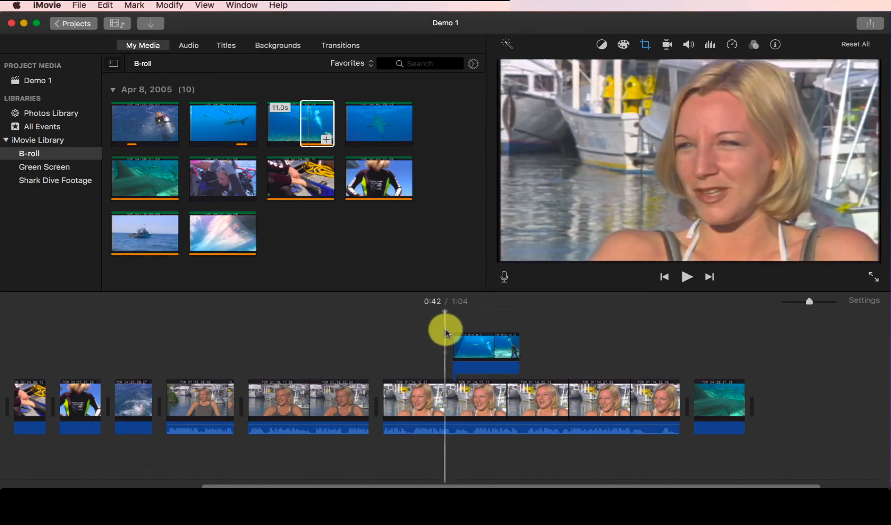
key("space")
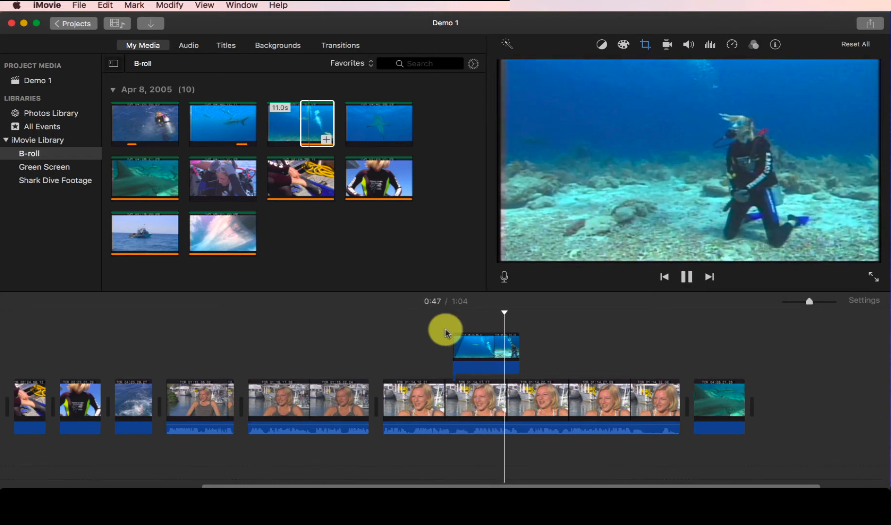
key("space")
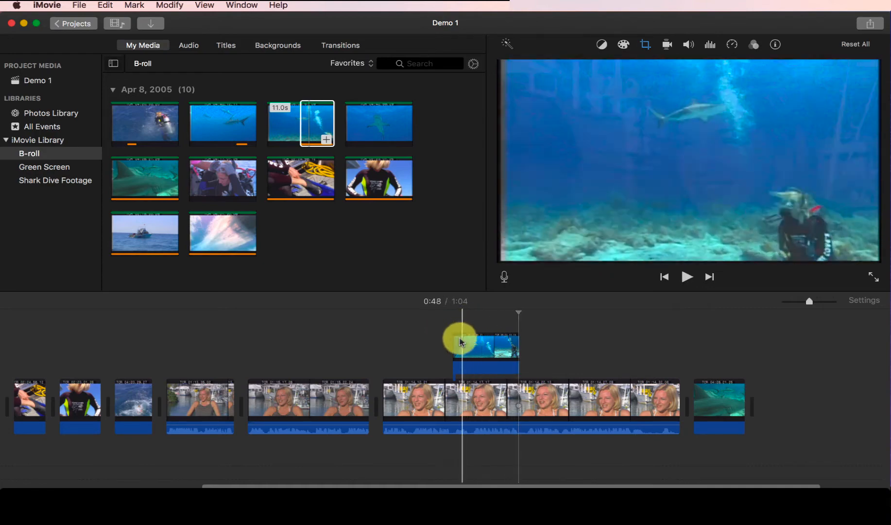
Change the diver overlay's style to Split Screen and view the split image at 0:44
left_click(481, 312)
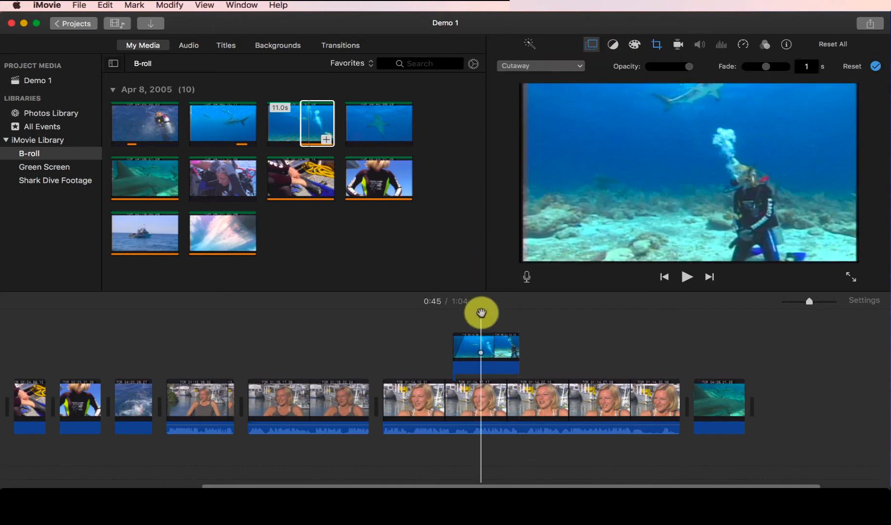
left_click(522, 66)
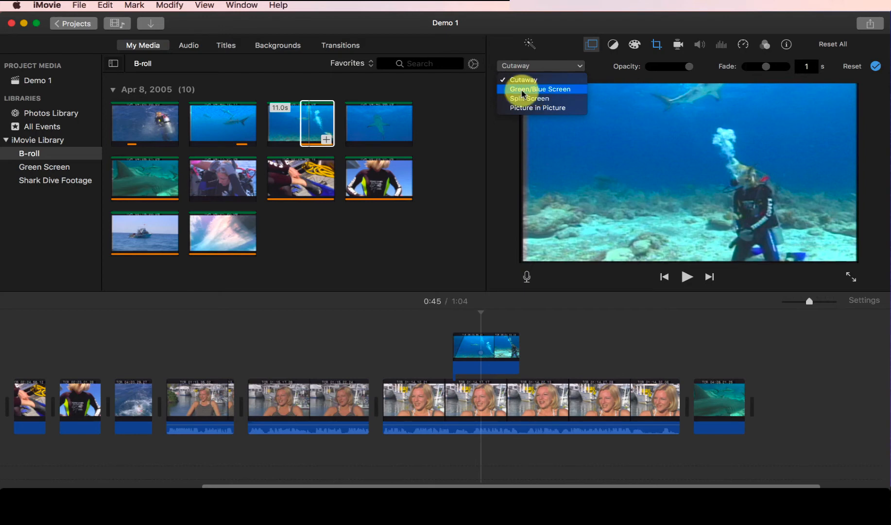
left_click(548, 99)
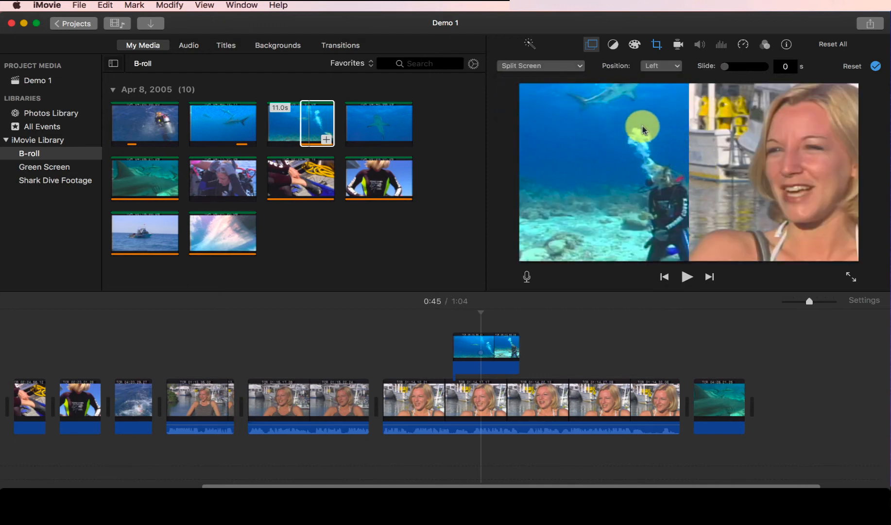
left_click(471, 323)
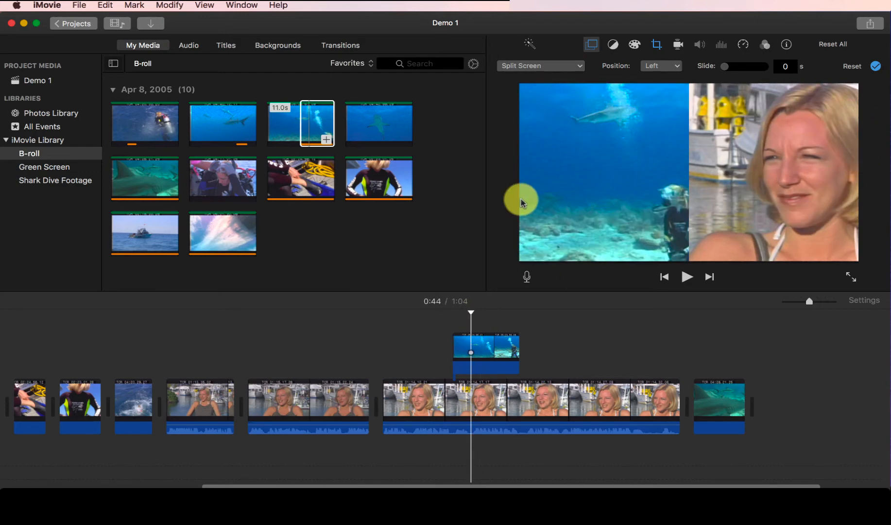
Set the split screen's position to Top with a slide of about 0.83 s, and play it from 0:42
left_click(661, 66)
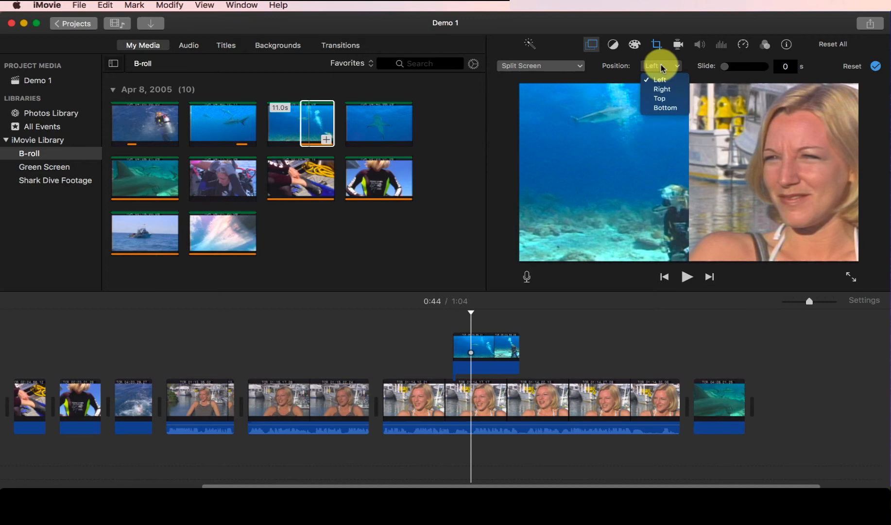
left_click(663, 98)
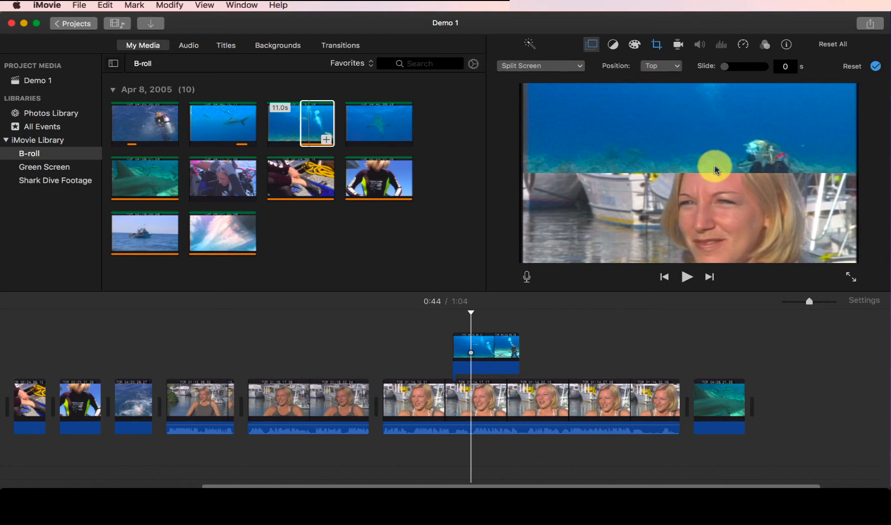
left_click_drag(727, 67, 739, 68)
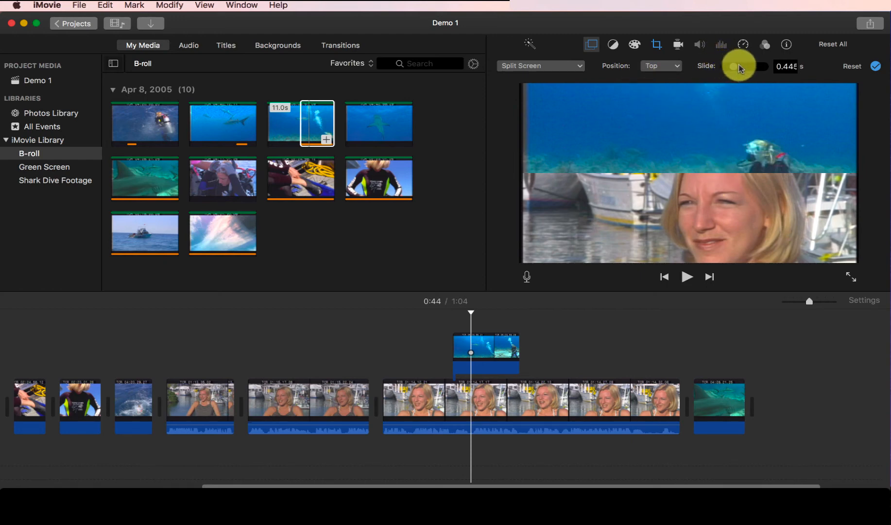
left_click_drag(471, 314, 446, 317)
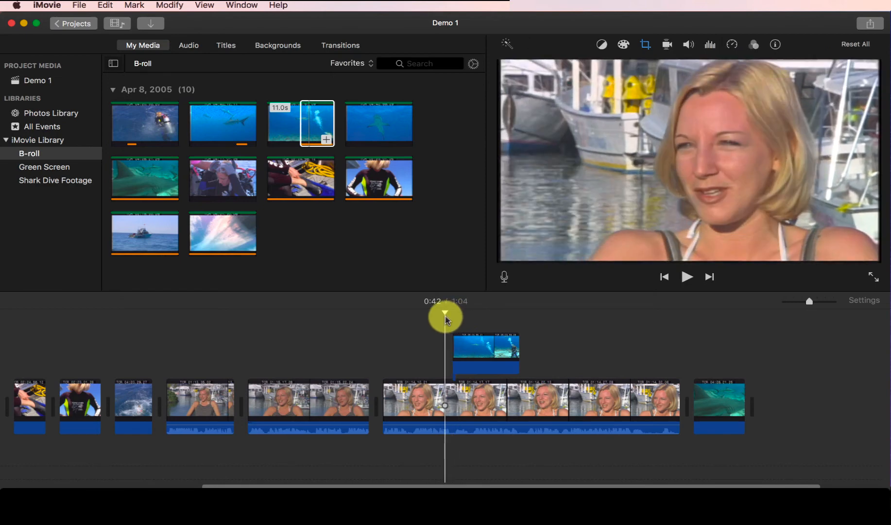
key("space")
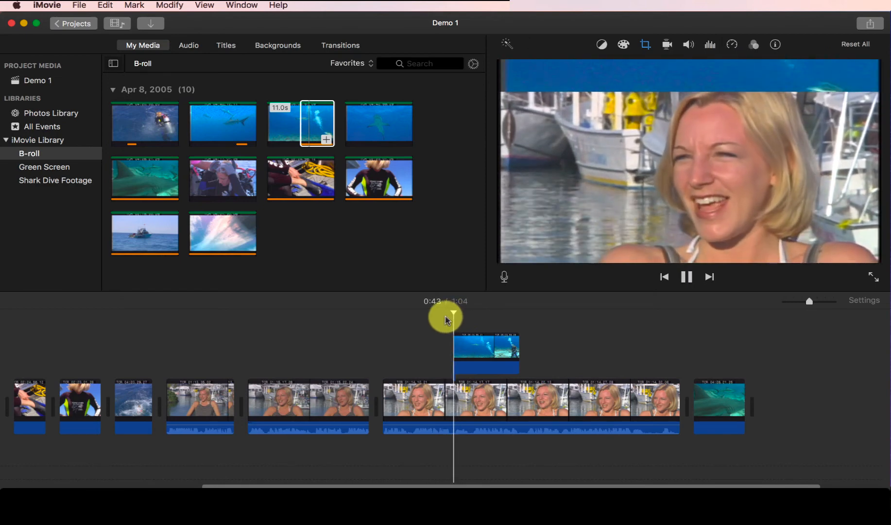
key("space")
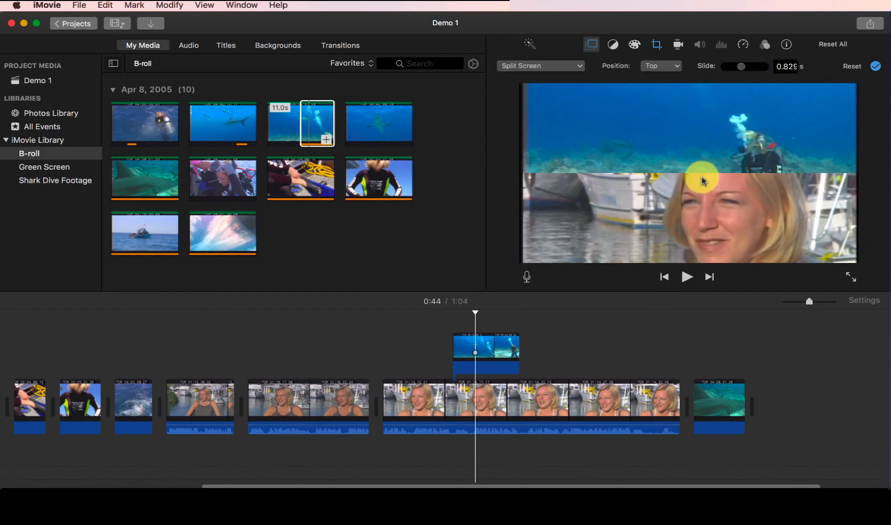
Try the Picture in Picture style on the diver overlay and return it to Cutaway
left_click(541, 67)
left_click(544, 107)
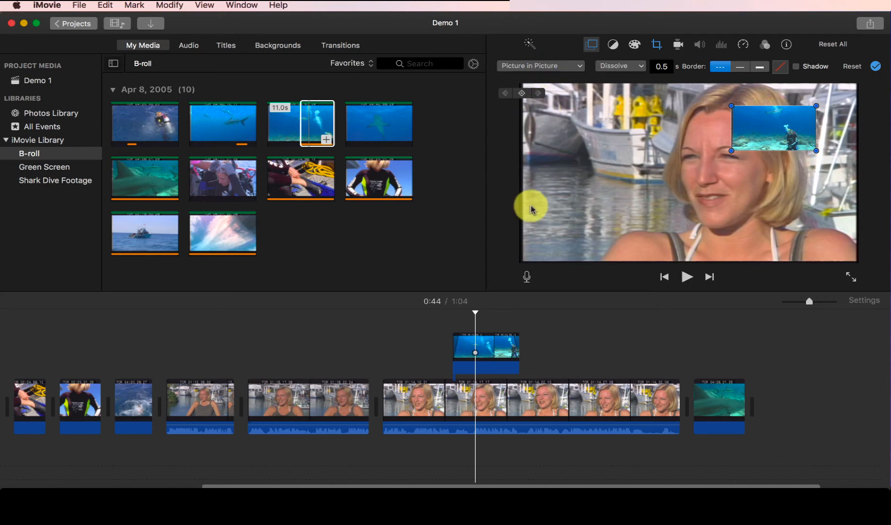
left_click(543, 67)
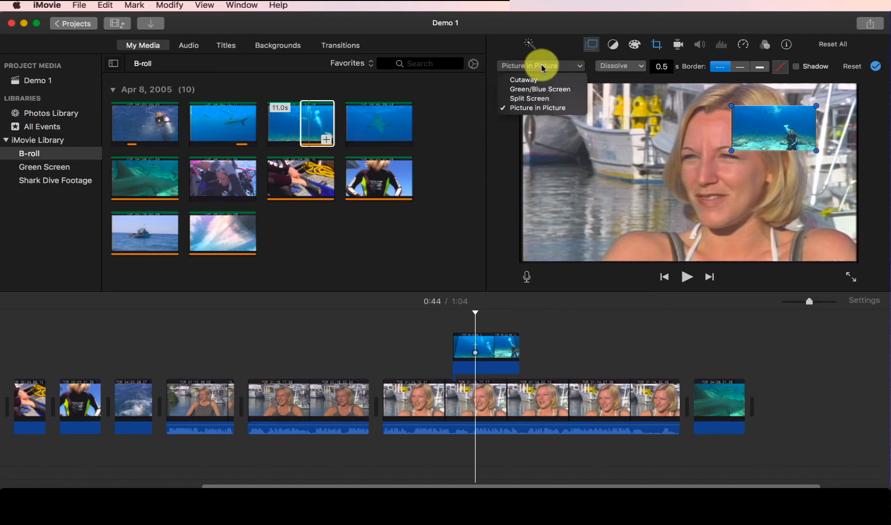
left_click(519, 81)
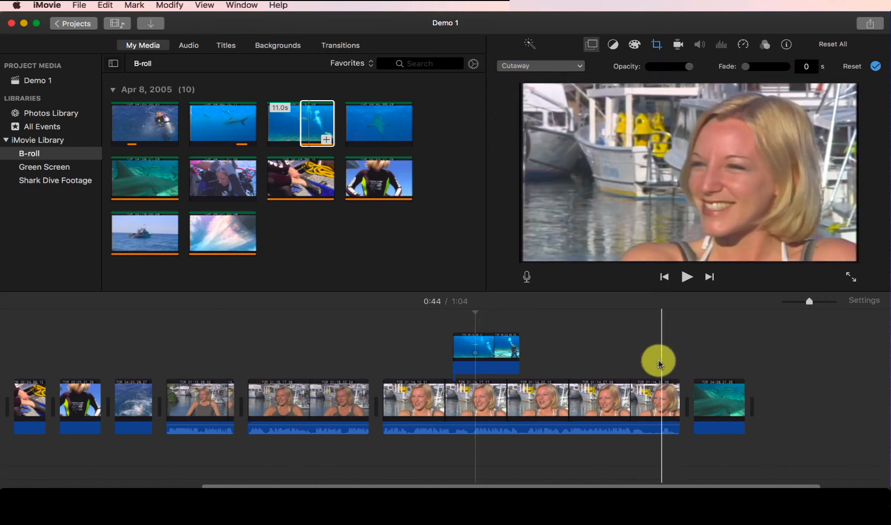
Play the end of the interview from 0:57, and overlay a short section of the diver-adjusting-mask B-roll clip at about 0:59
left_click(638, 353)
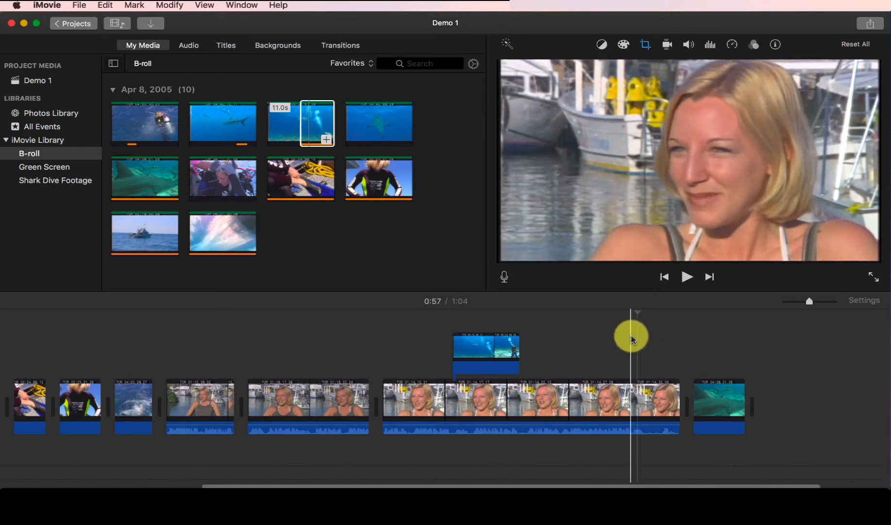
key("space")
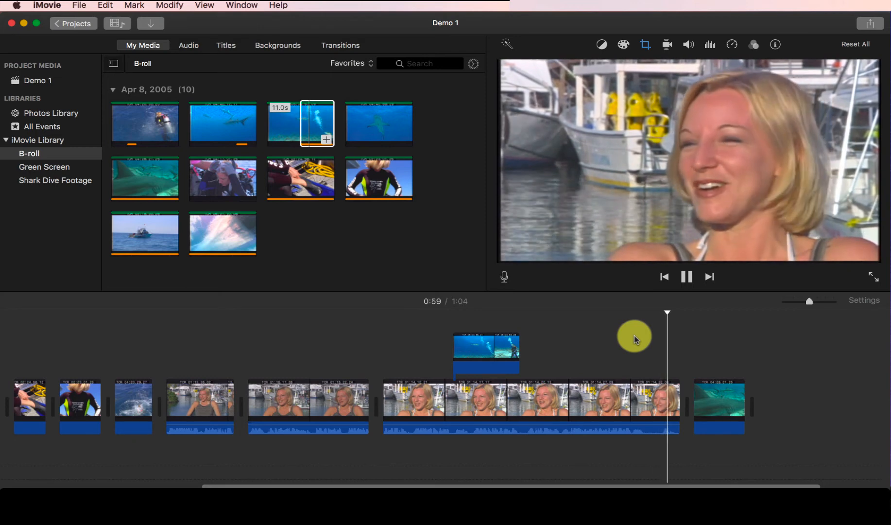
key("space")
left_click(649, 315)
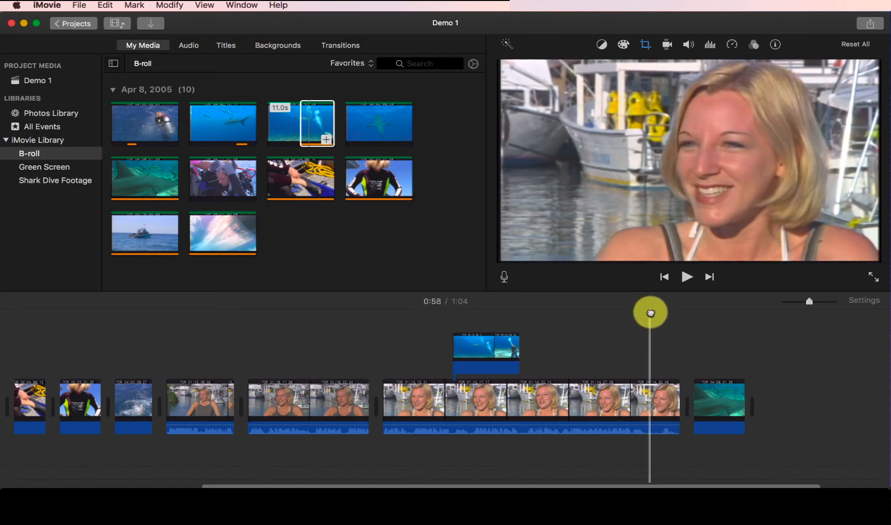
left_click(225, 180)
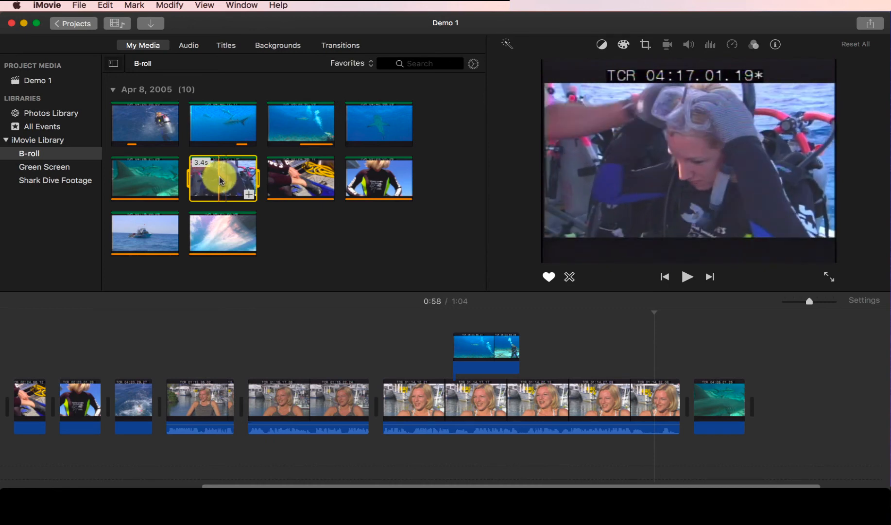
left_click_drag(190, 180, 664, 348)
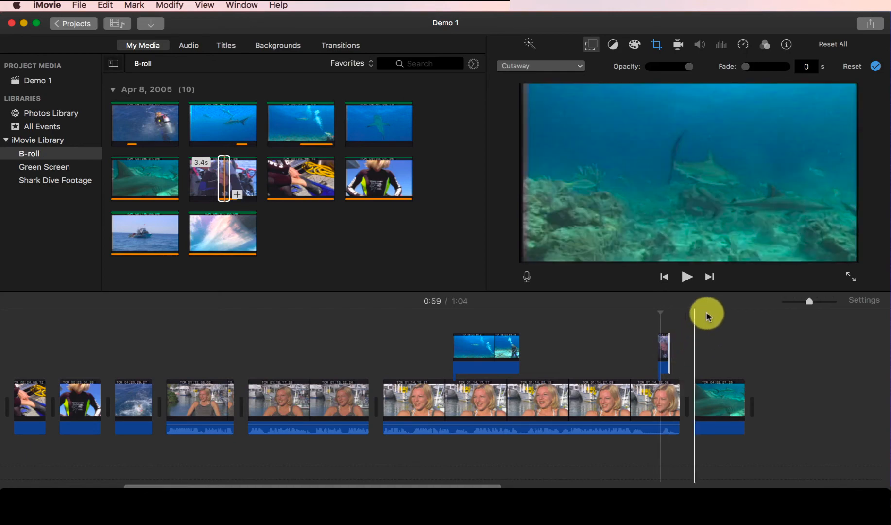
Change the new overlay's style to Picture in Picture, moving the inset to the picture's upper-left area and enlarging it
left_click(664, 320)
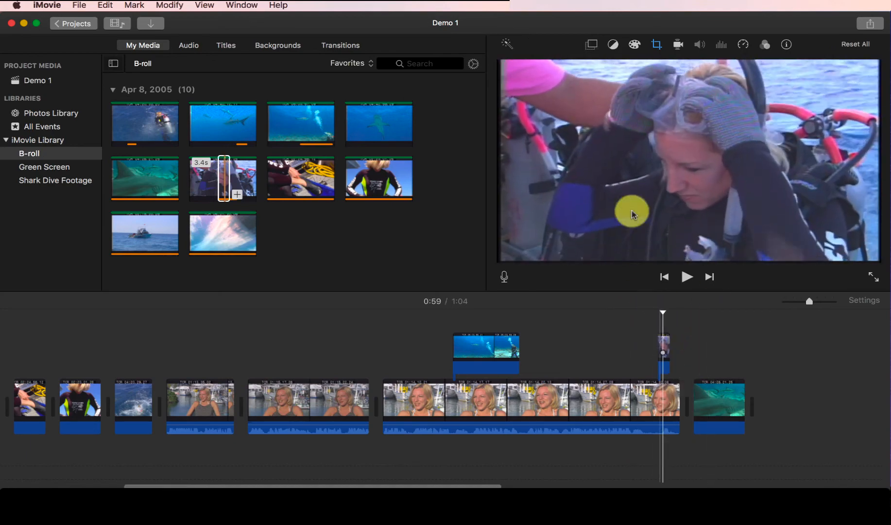
left_click(591, 44)
left_click(558, 65)
left_click(562, 108)
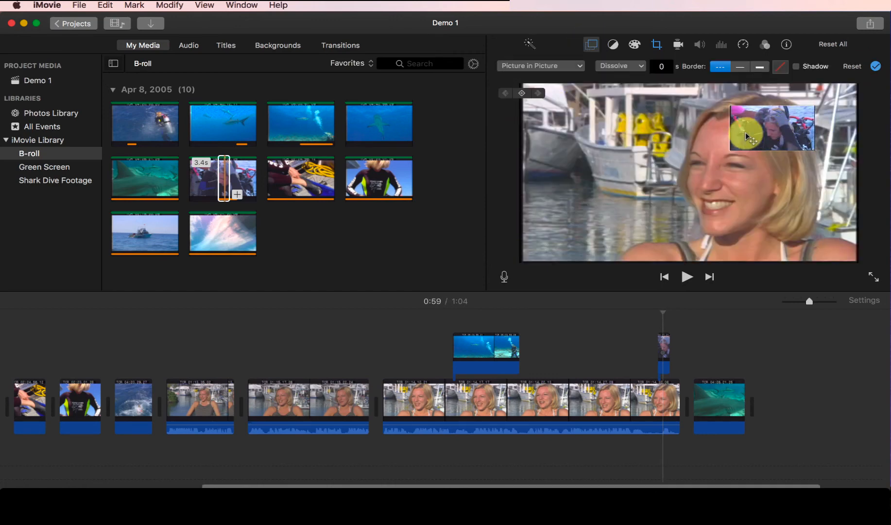
left_click_drag(744, 133, 600, 142)
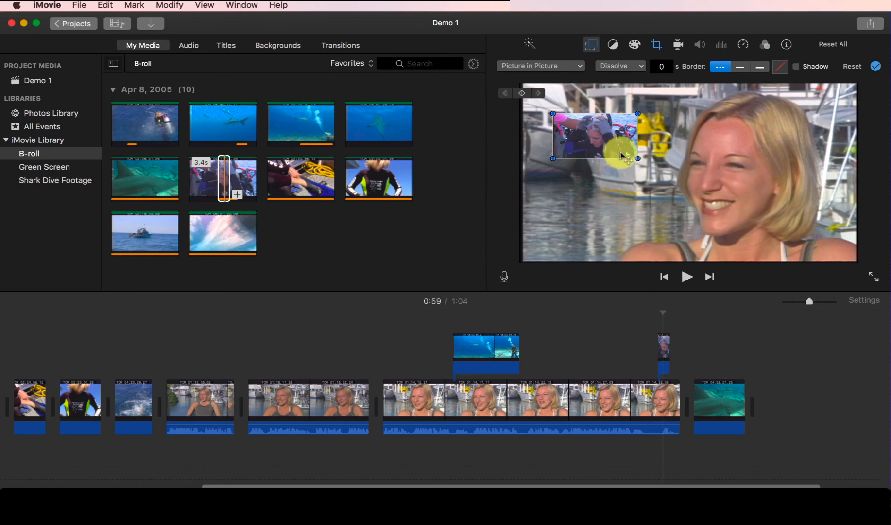
mouse_move(640, 159)
left_mouse_down()
mouse_move(673, 187)
mouse_move(626, 135)
mouse_move(661, 159)
mouse_move(632, 146)
left_mouse_up()
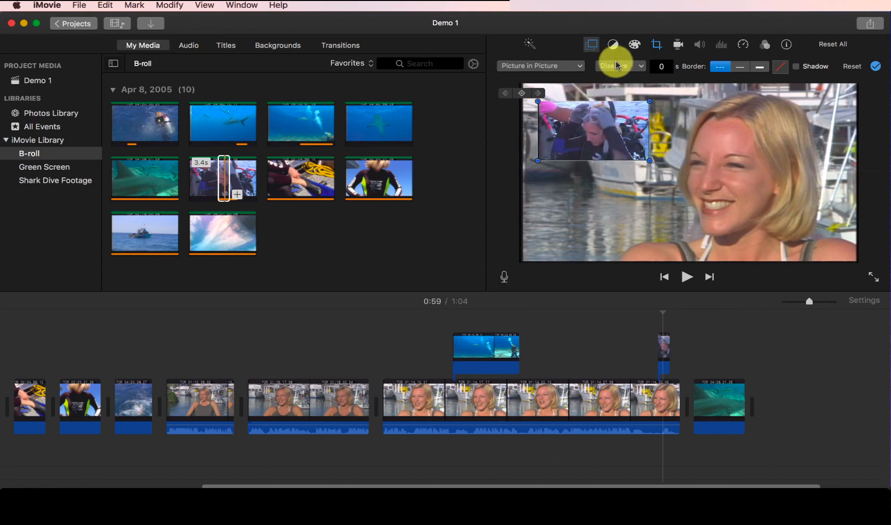
Check the inset's transition options, keeping Dissolve, and play the Picture in Picture section from 0:58
left_click(616, 66)
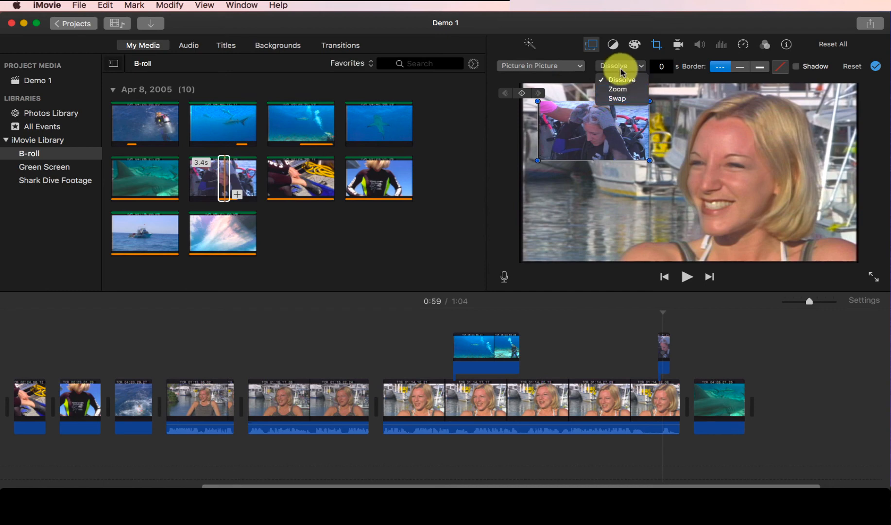
left_click(622, 79)
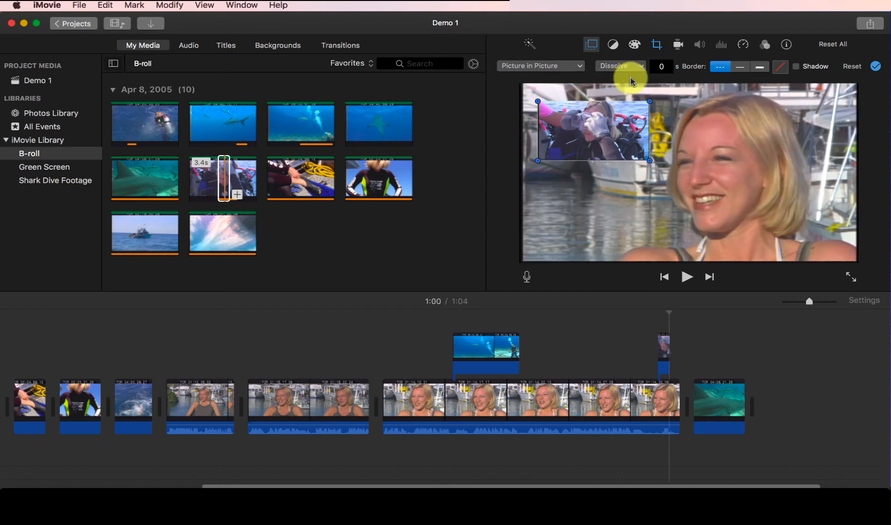
left_click(650, 316)
key("space")
key("space")
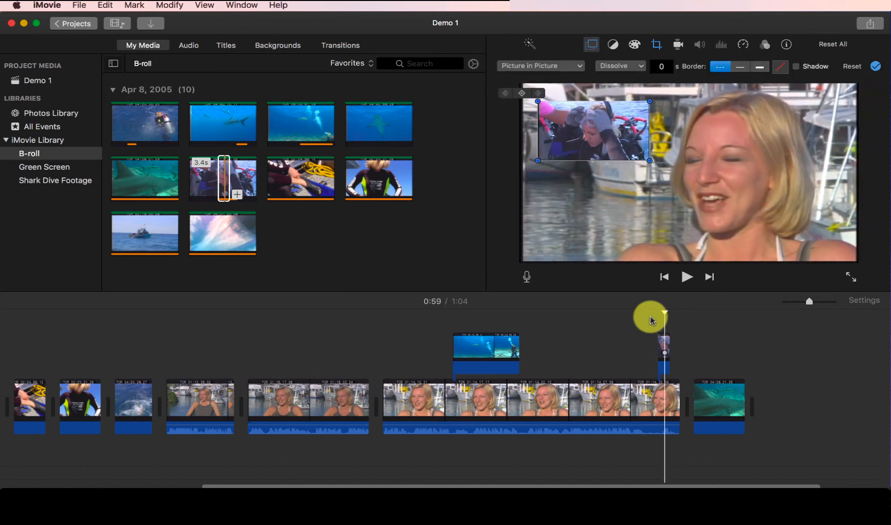
Set the inset's dissolve duration to 2 s and play the section again from 0:58
type("0.467")
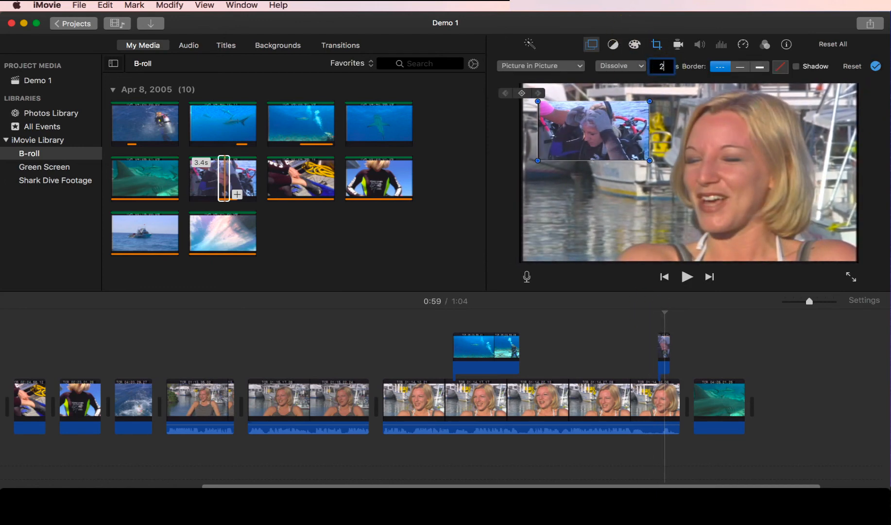
key("Return")
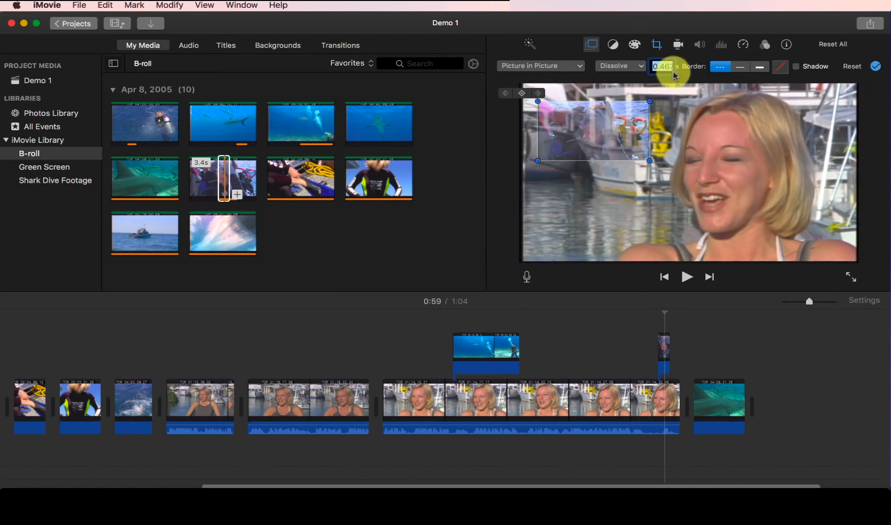
left_click(657, 319)
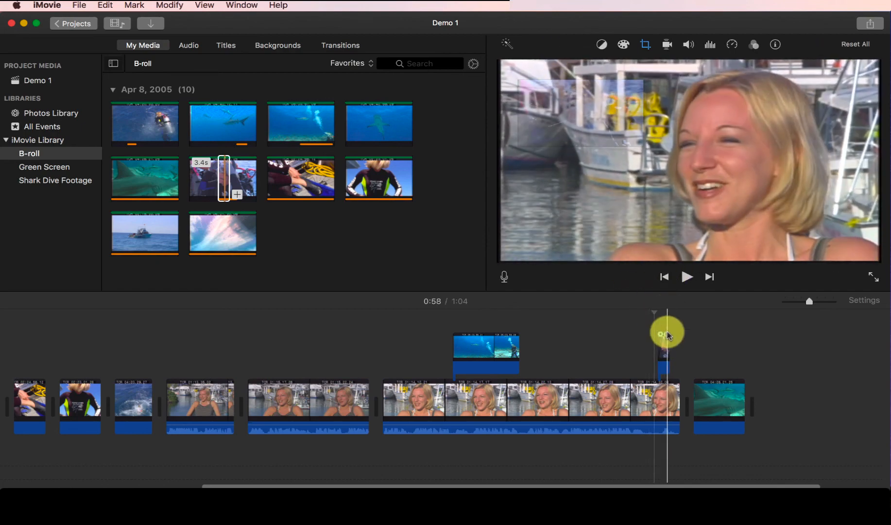
key("space")
key("space")
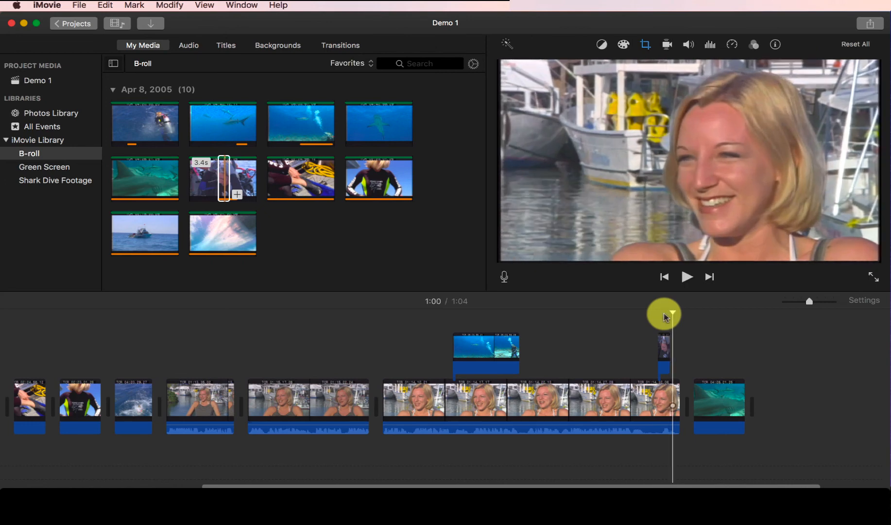
Give the Picture in Picture inset a thick black border and set its dissolve duration to 0 s
left_click(662, 314)
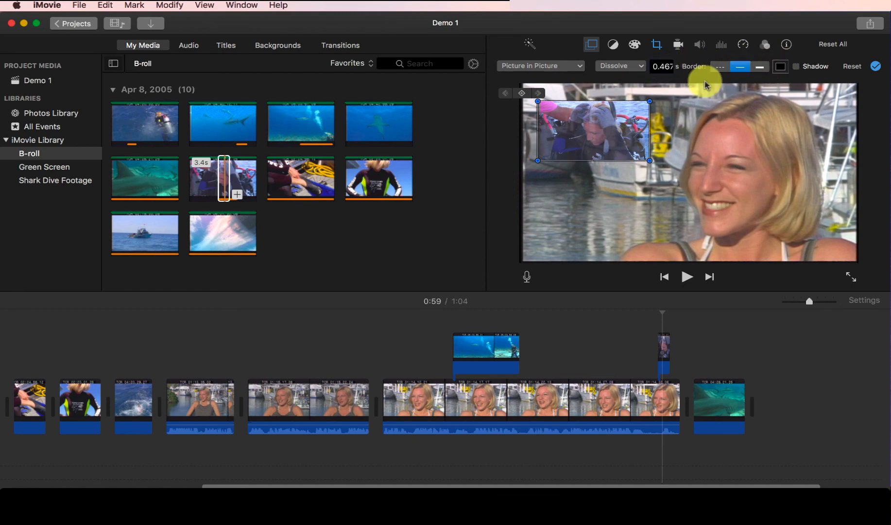
left_click(777, 70)
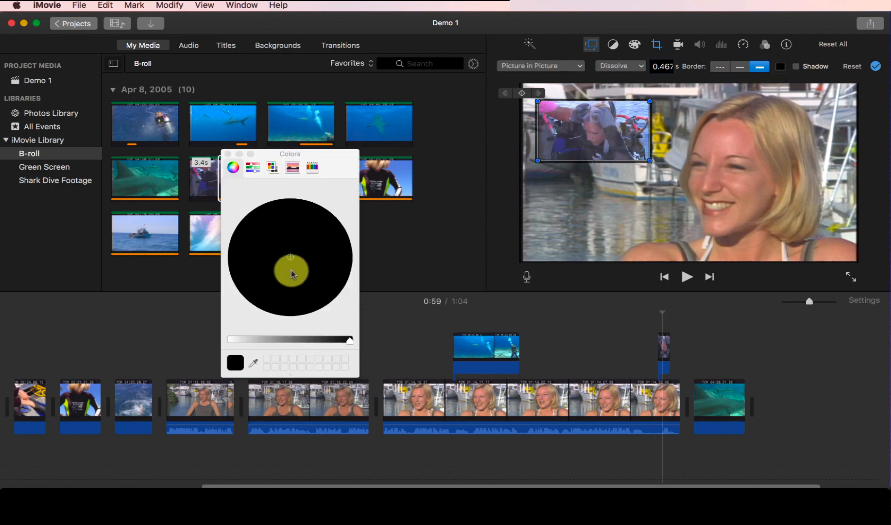
left_click(228, 155)
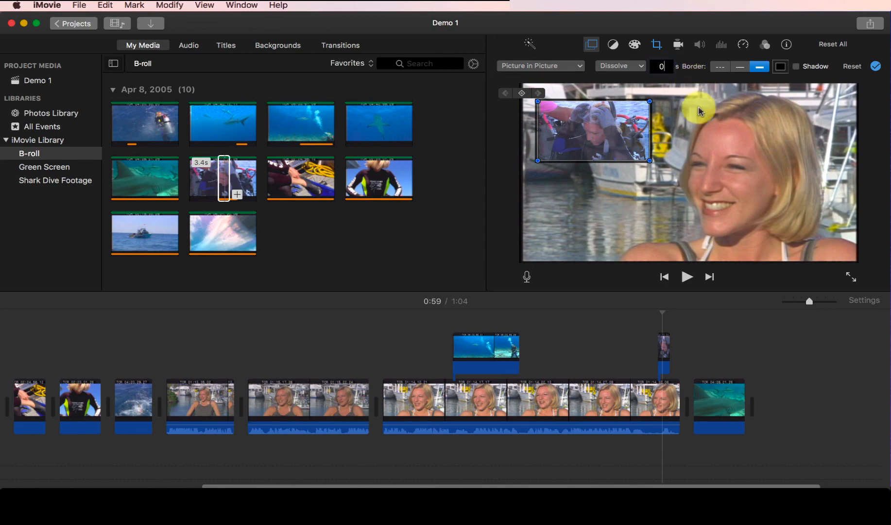
left_click(728, 305)
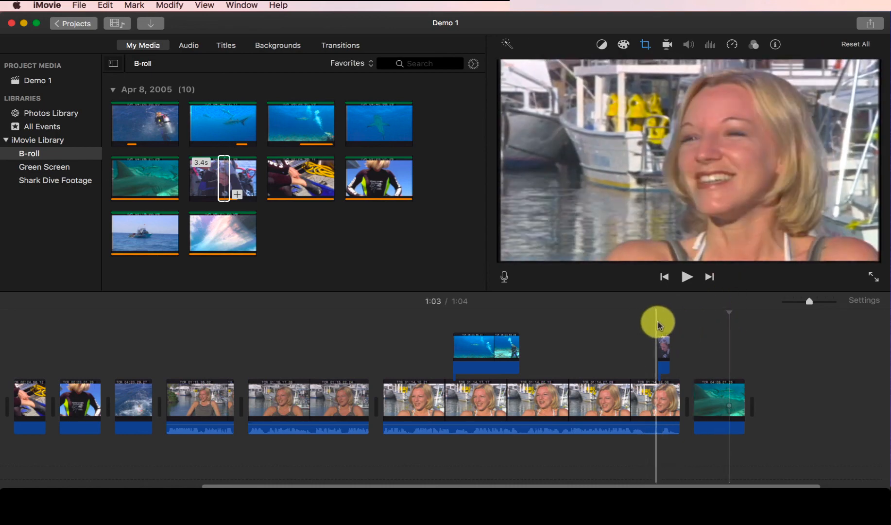